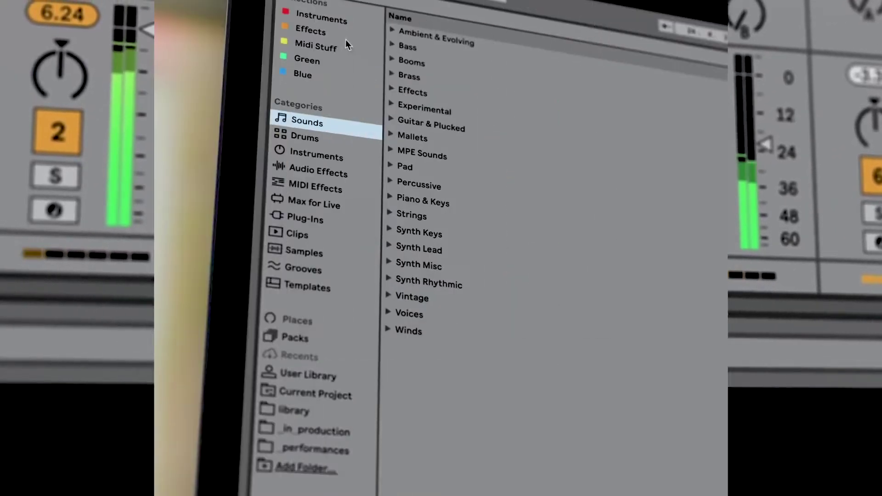
Step: Browse Audio Effects, expand the Time & Space folder, then view the Templates category
left_click(340, 175)
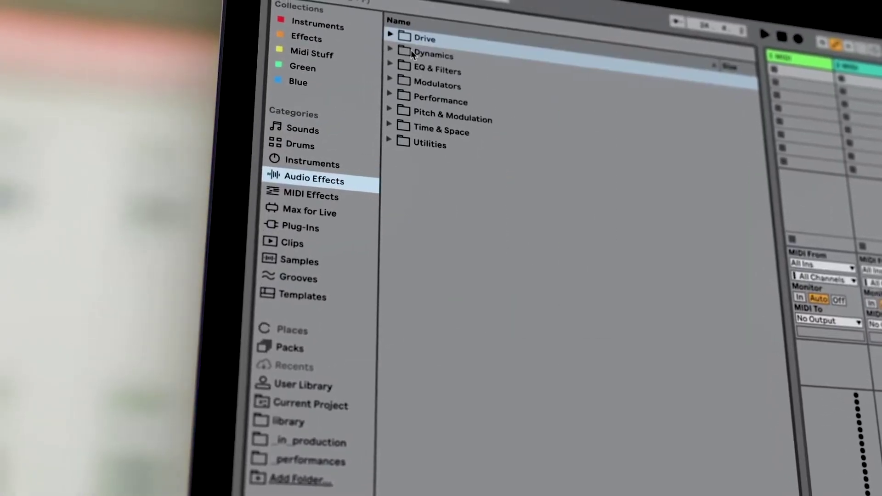
left_click(389, 127)
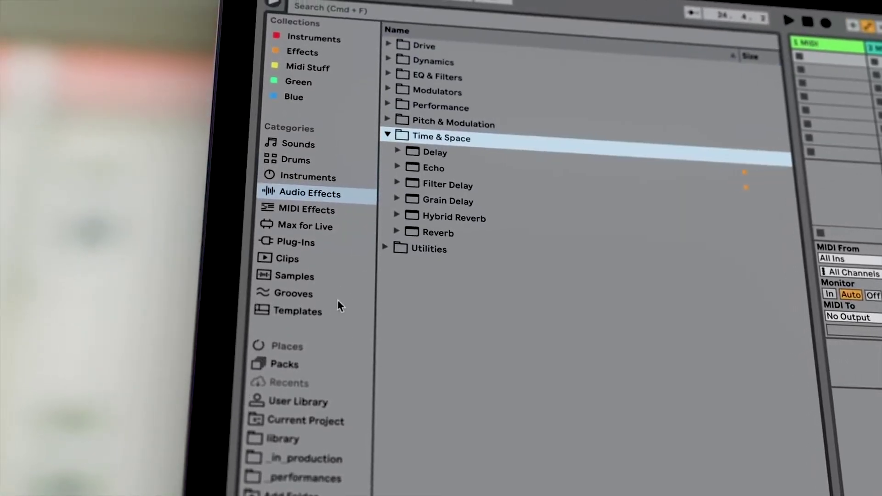
left_click(338, 307)
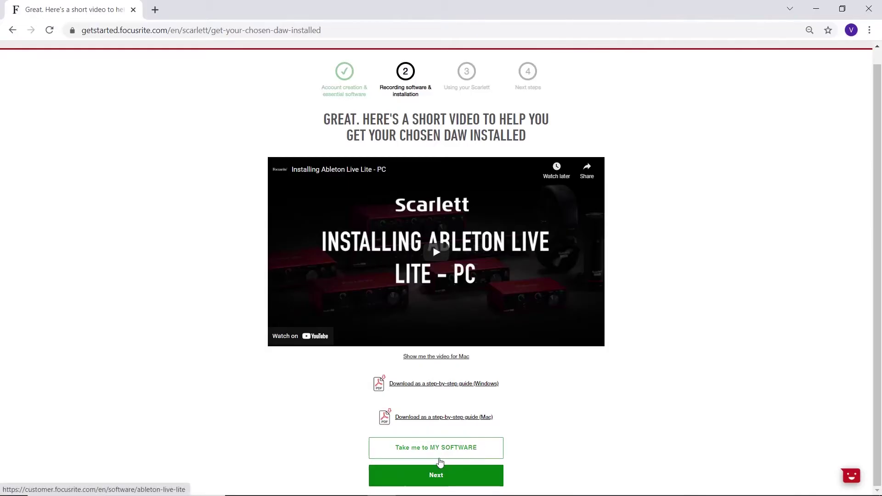
Step: Copy the Ableton Live Lite activation code from My Software and follow the ableton.com download link
left_click(440, 461)
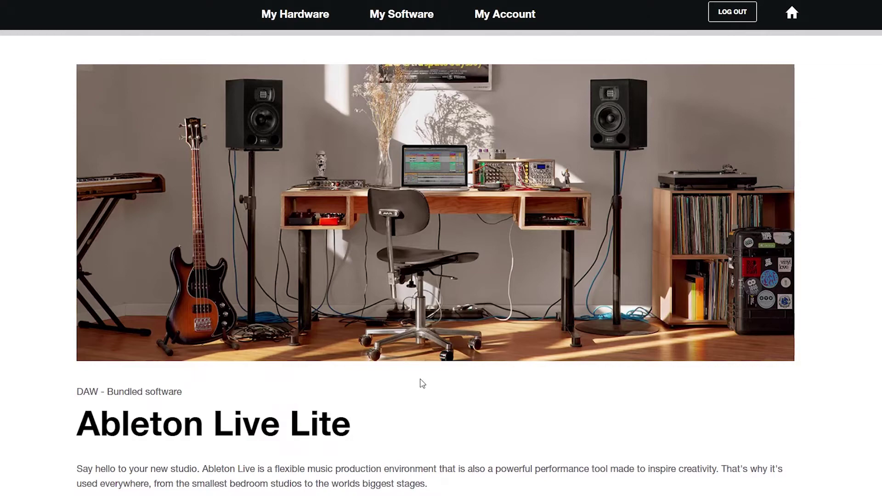
scroll(423, 384, "down", 5)
left_click(330, 286)
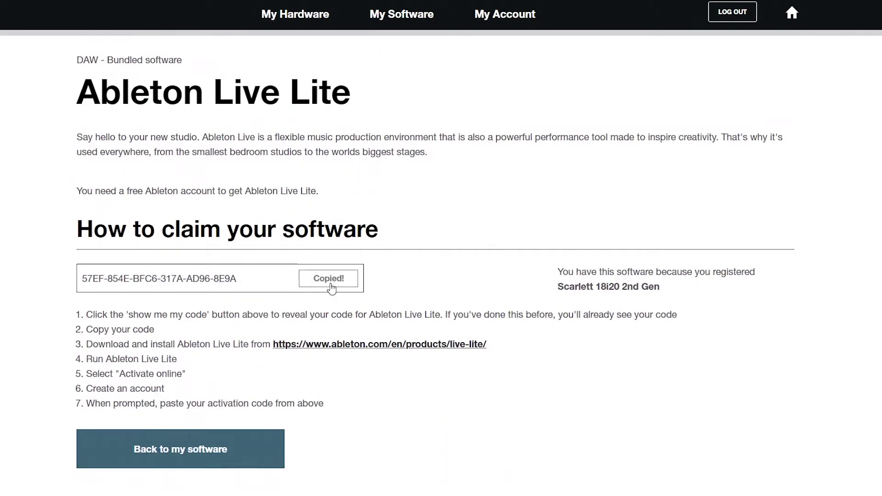
left_click(387, 345)
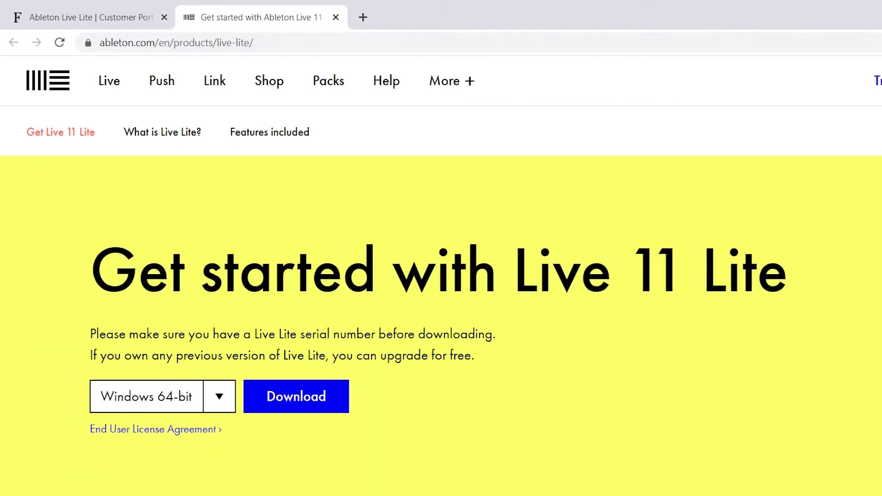
Step: Download the Windows 64-bit Live 11 Lite zip and open the finished download
left_click(188, 329)
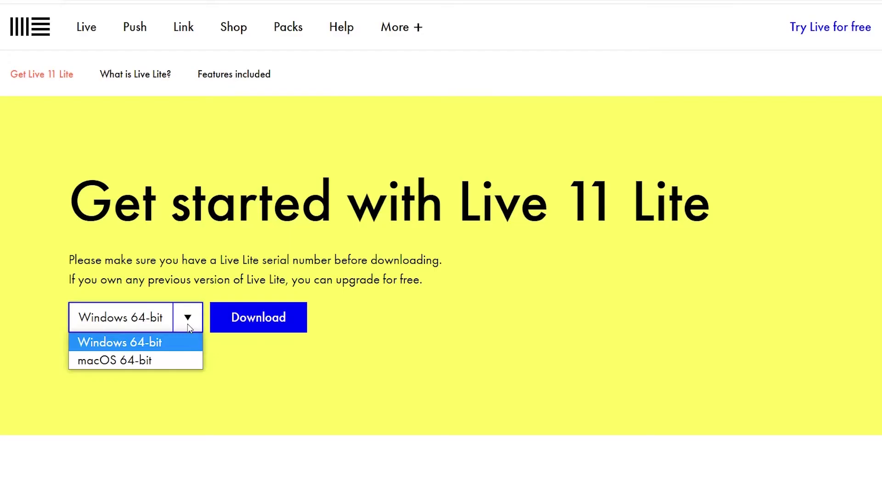
left_click(181, 341)
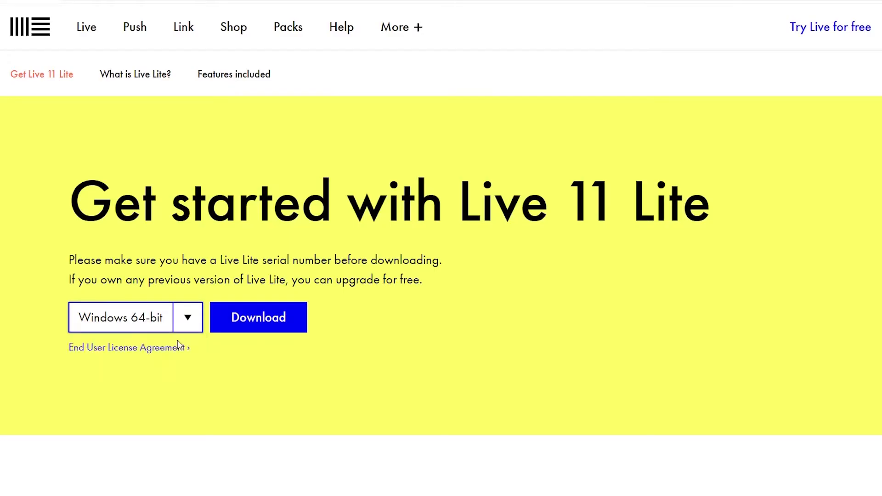
left_click(269, 330)
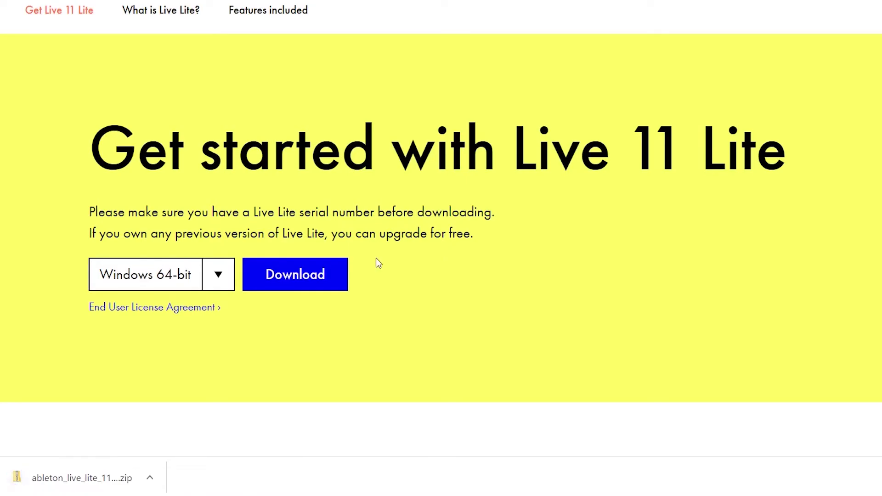
left_click(134, 493)
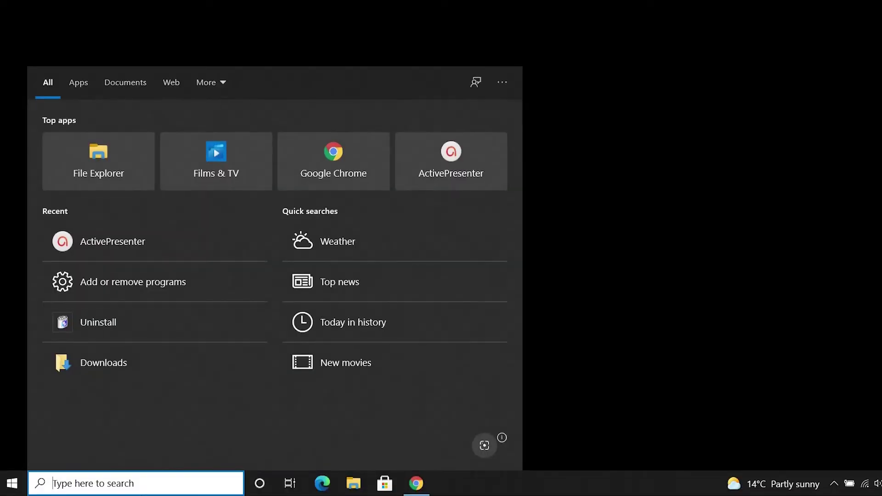
Step: Open the ableton_live_lite_11.0.11_64 zip in Downloads and extract all its files into a same-named folder
left_click(83, 171)
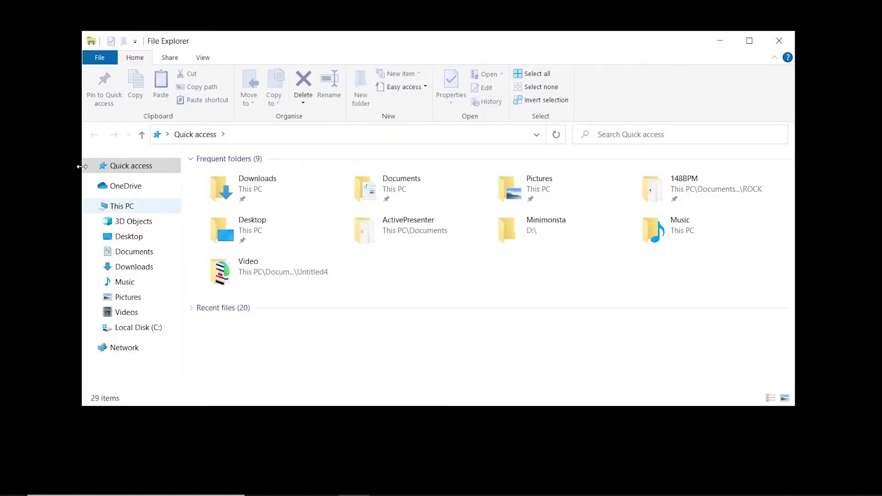
left_click(144, 269)
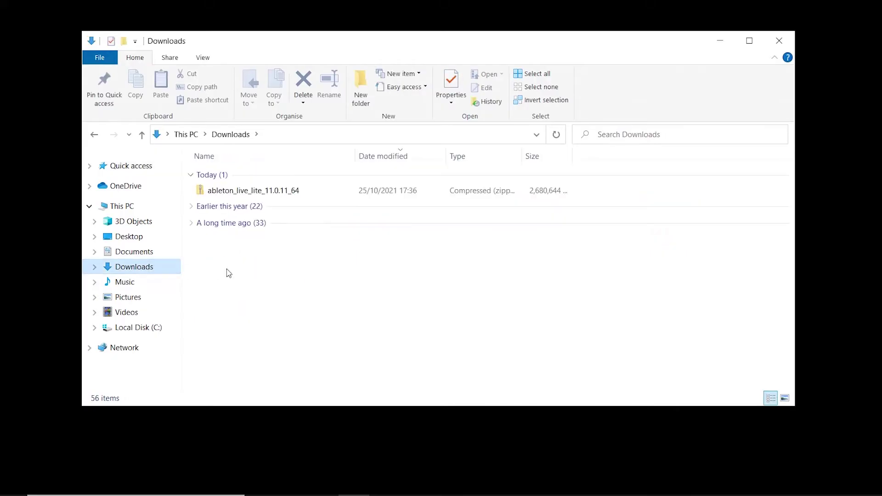
double_click(247, 189)
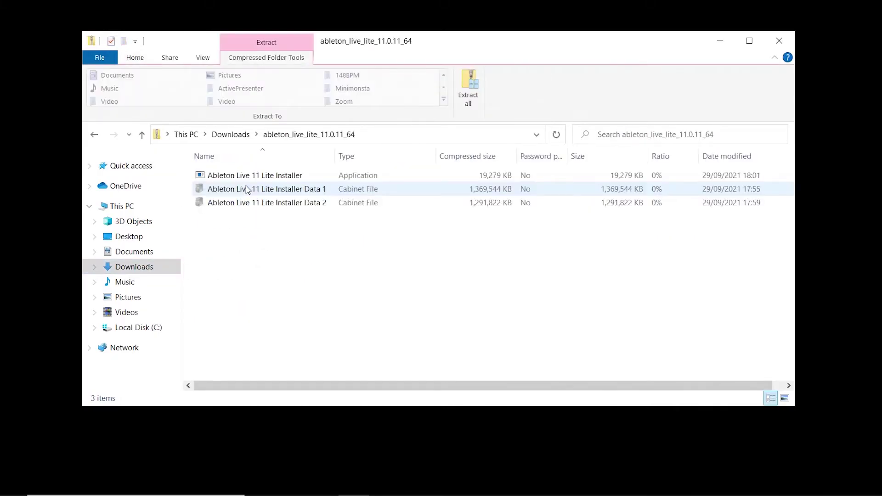
left_click(249, 236)
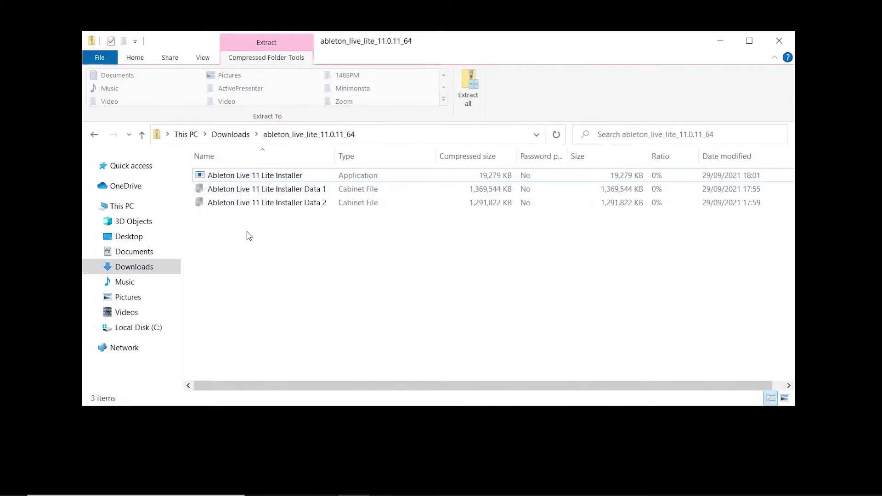
left_click(266, 175)
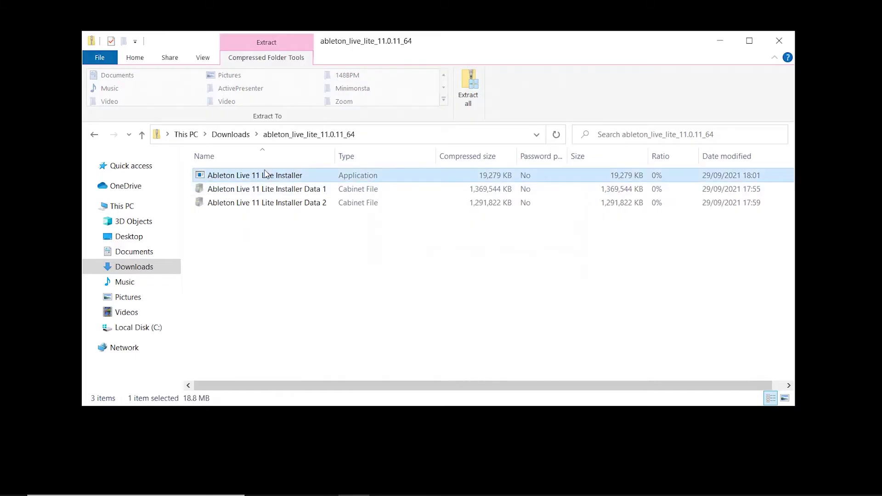
right_click(265, 174)
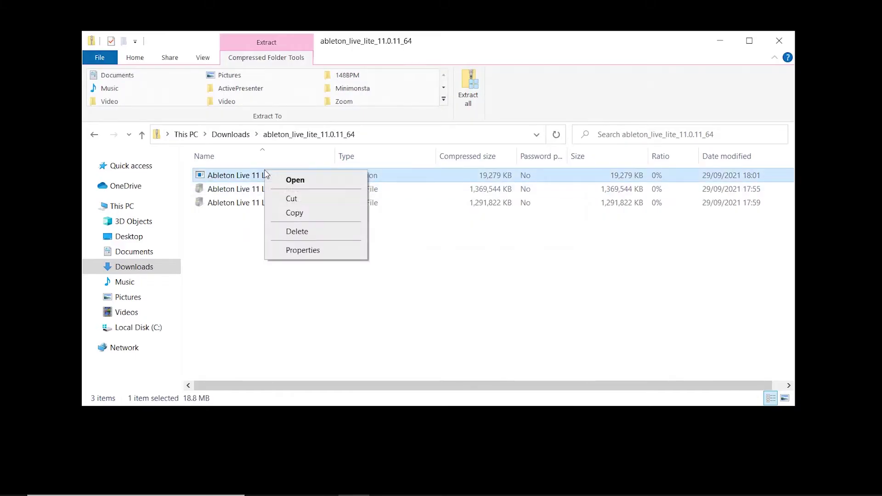
left_click(303, 183)
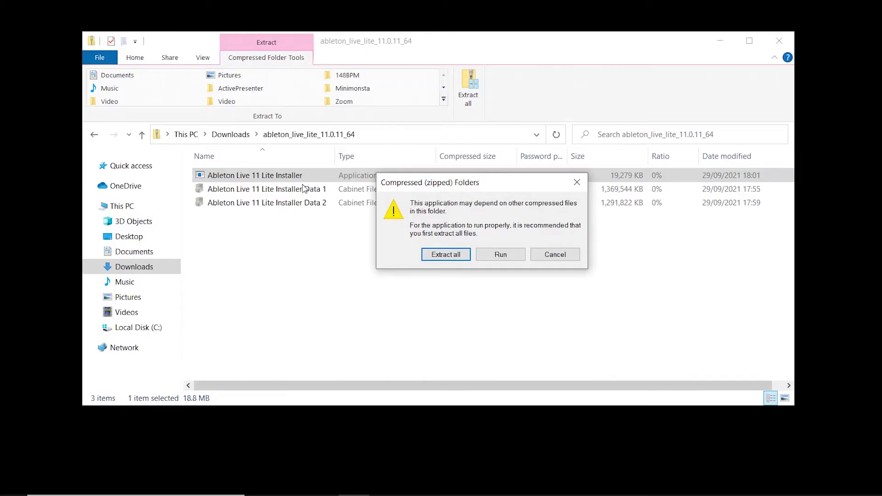
left_click(446, 256)
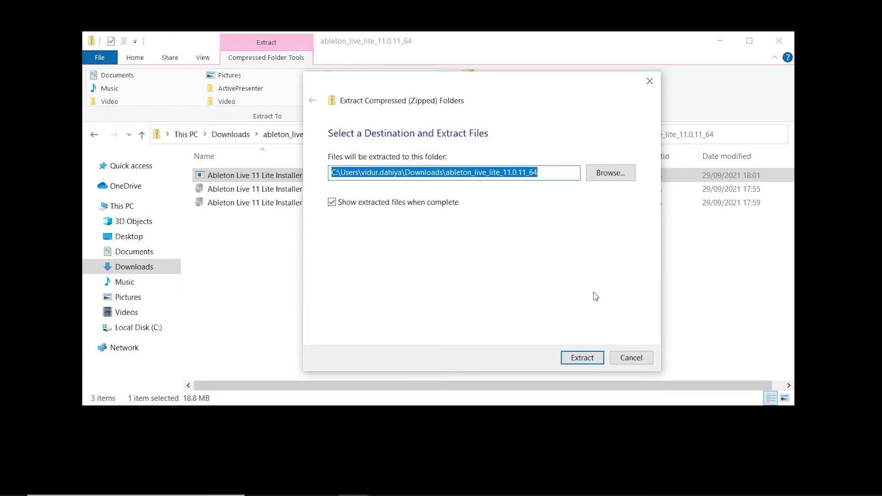
left_click(584, 358)
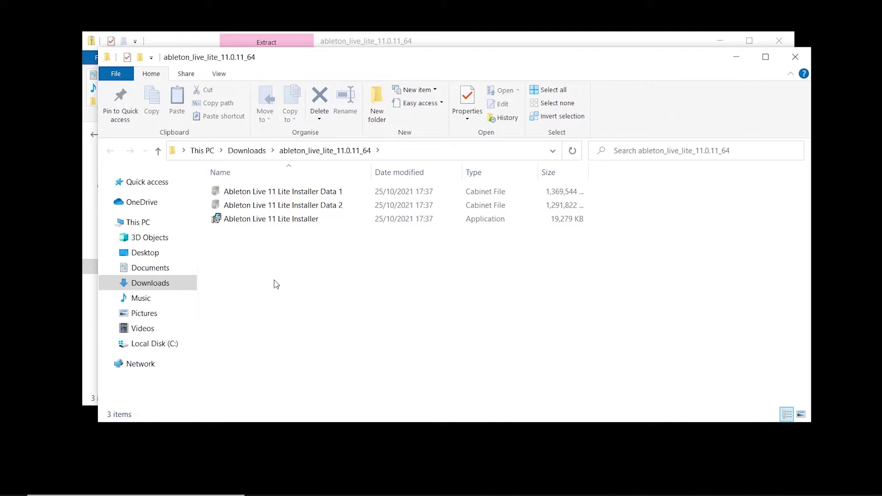
Step: Run the extracted Ableton Live 11 Lite Installer and confirm the run prompt
left_click(281, 222)
right_click(280, 221)
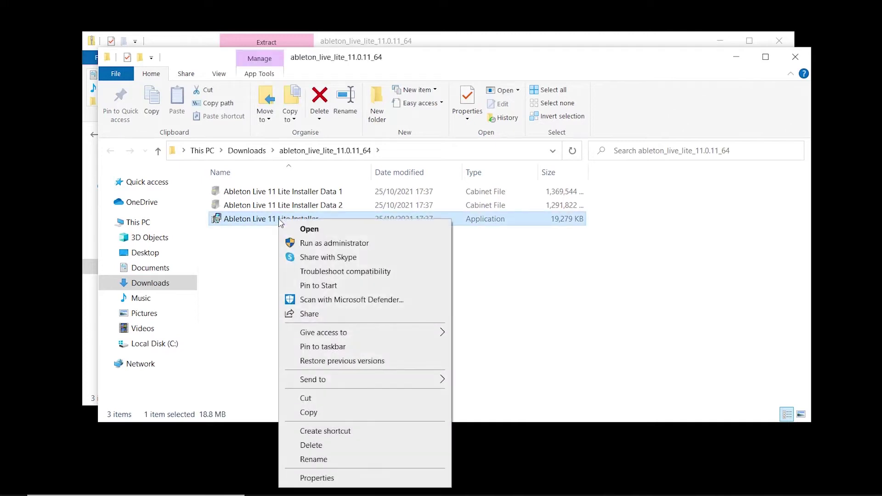
left_click(313, 231)
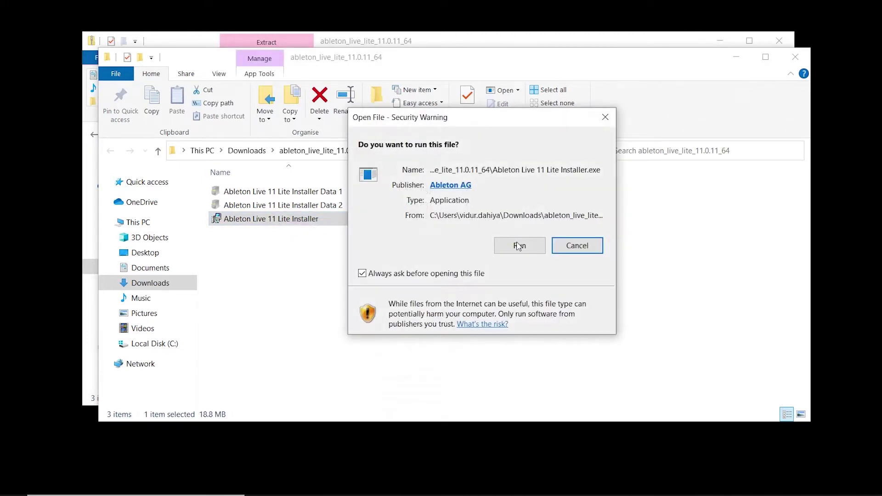
left_click(520, 245)
Step: Accept the license terms, install to the default destination folder, then close setup when complete
left_click(557, 303)
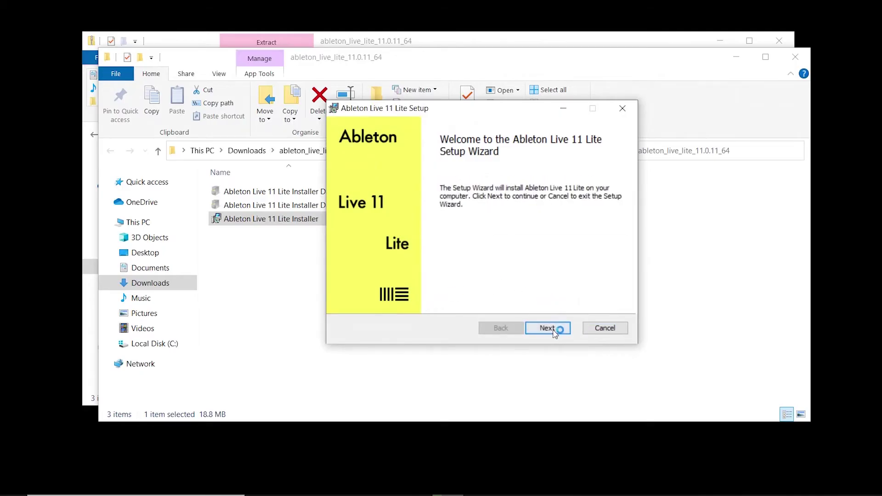
left_click(555, 330)
left_click(347, 298)
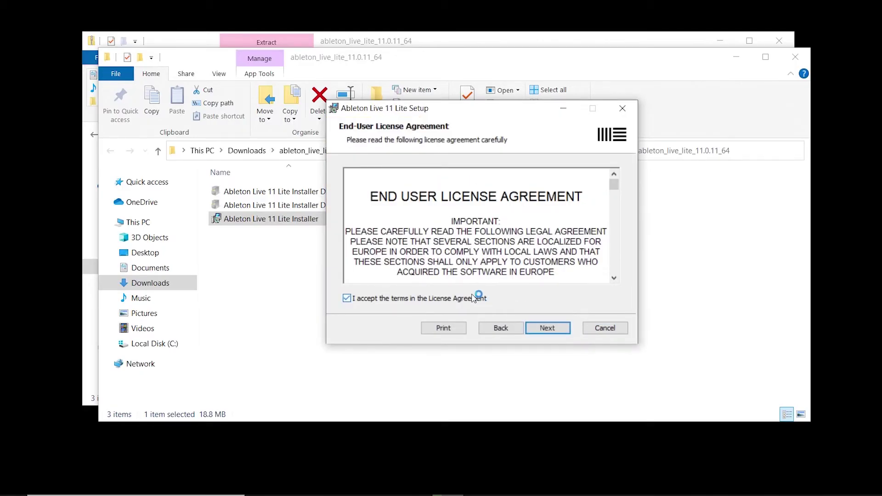
left_click(551, 329)
left_click(550, 329)
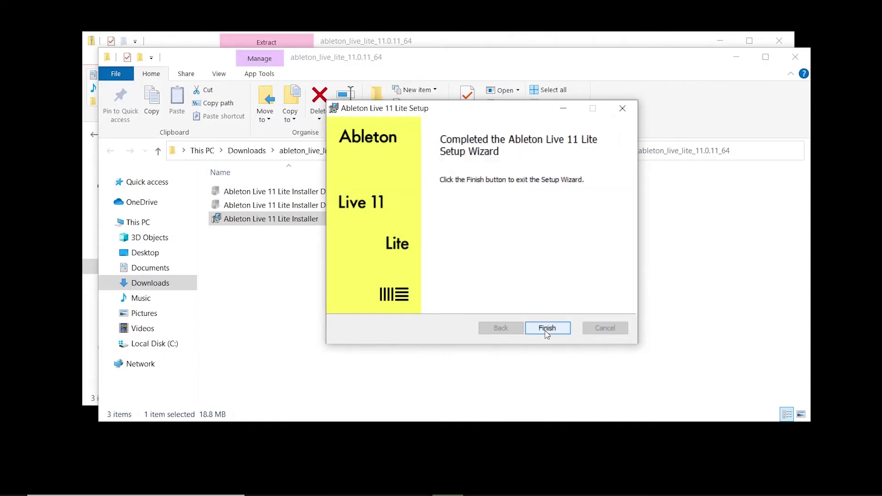
left_click(547, 329)
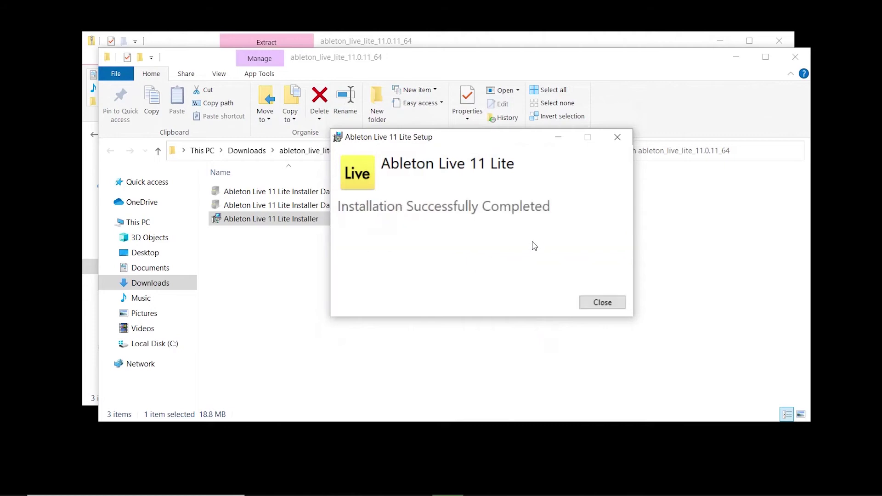
left_click(606, 303)
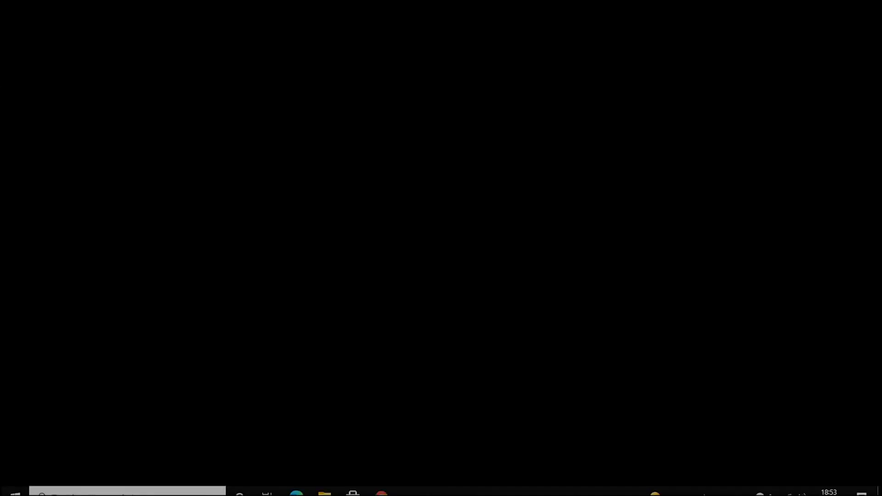
Step: Search Windows for 'Ableton' and launch Ableton Live 11 Lite
key("super+s")
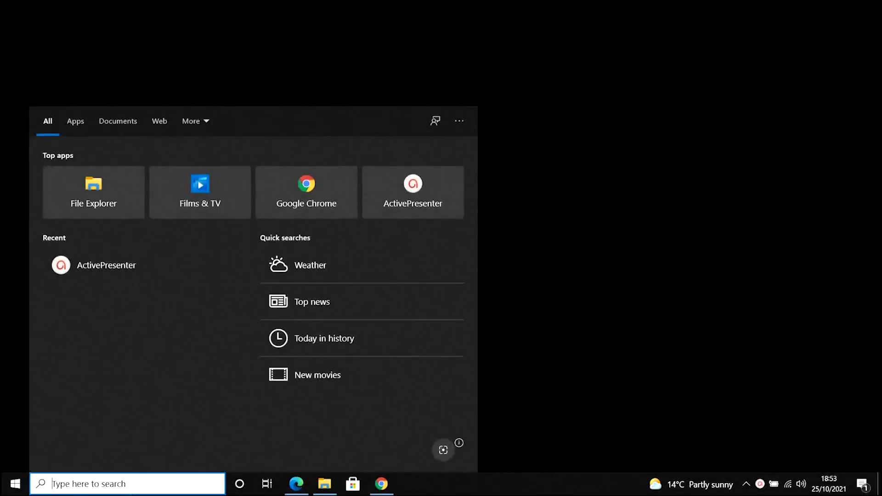
type("Ableton")
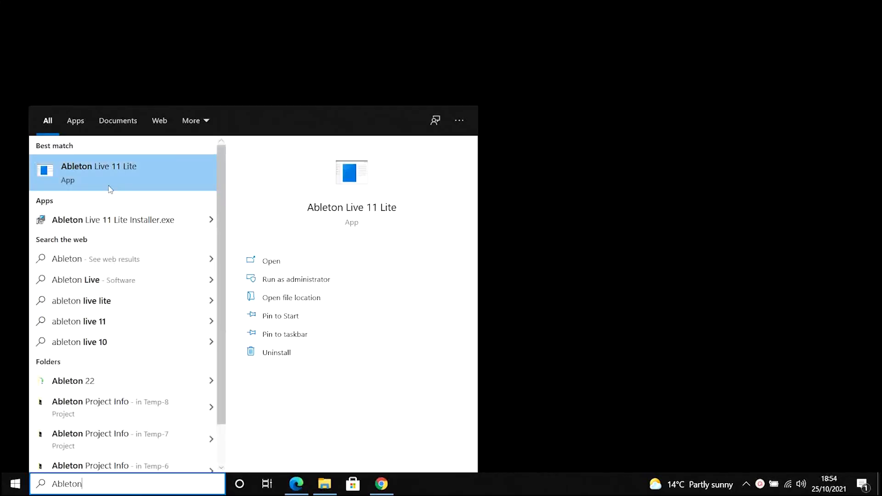
key("Return")
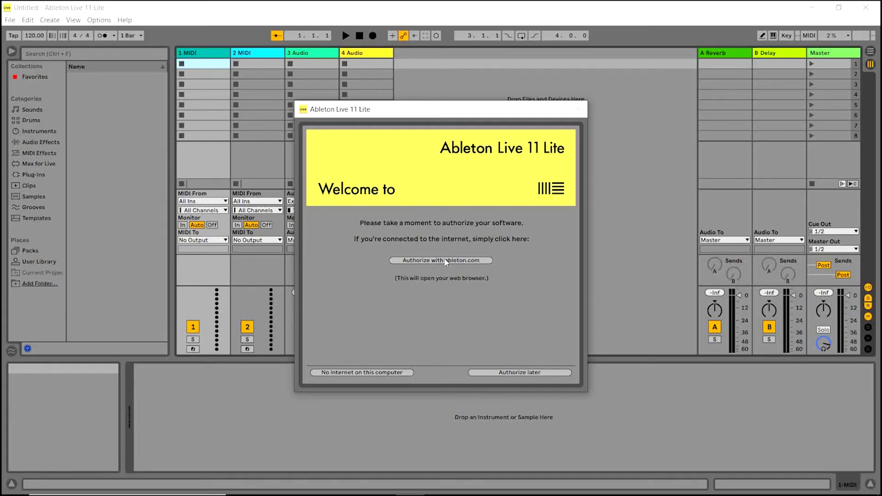
Step: Start authorization via ableton.com and enter the new account's e-mail and password
left_click(445, 261)
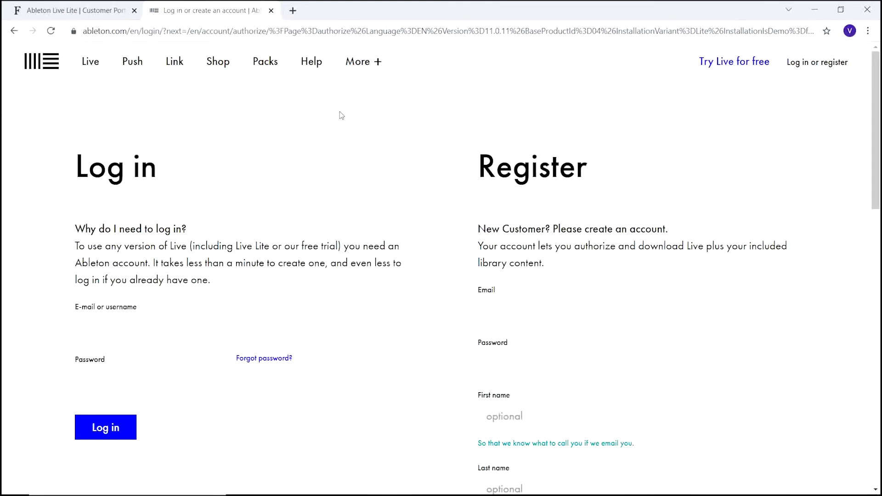
left_click(571, 320)
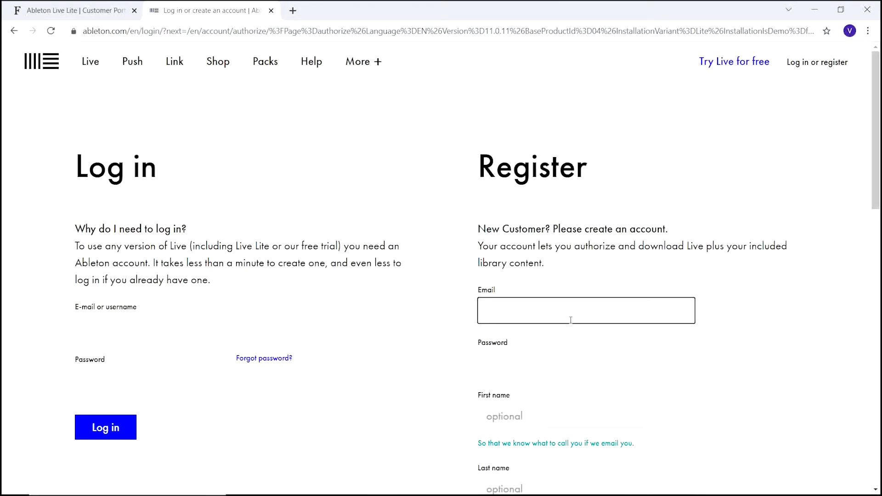
key("Tab")
type("**********")
Step: Fill in the account holder's first and last name and create the account
scroll(575, 403, "down", 1)
key("Tab")
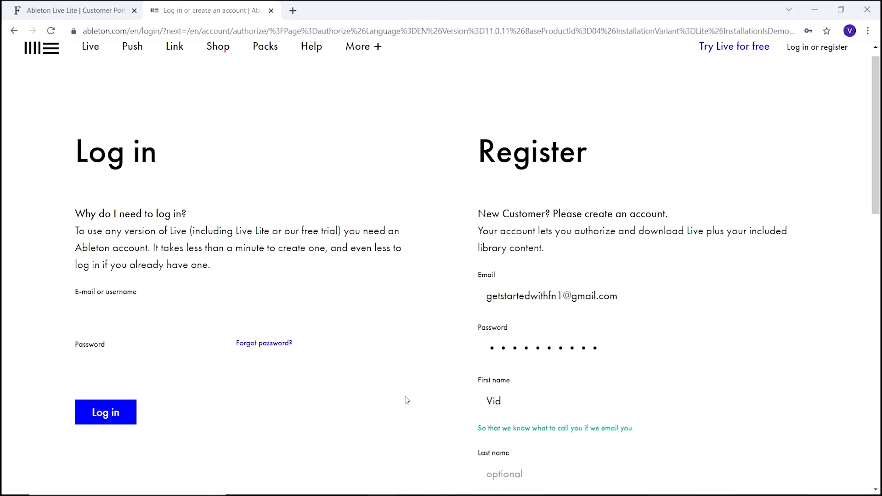
scroll(407, 400, "down", 5)
left_click(545, 163)
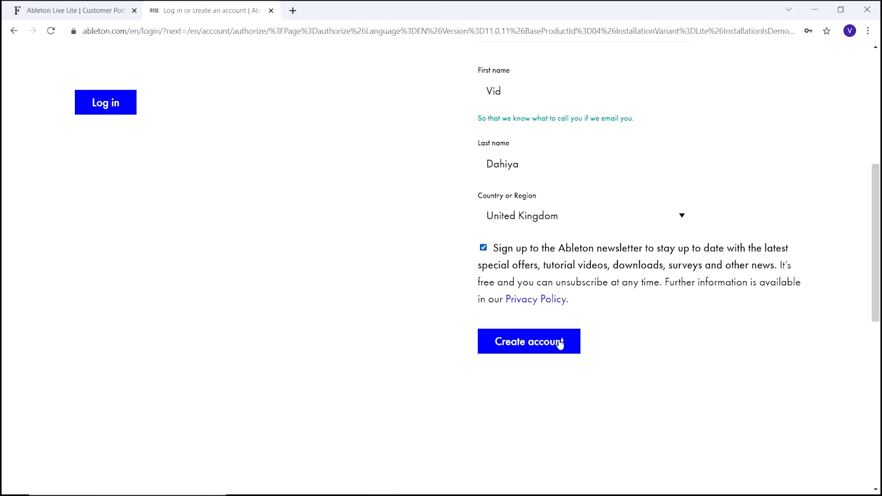
left_click(543, 347)
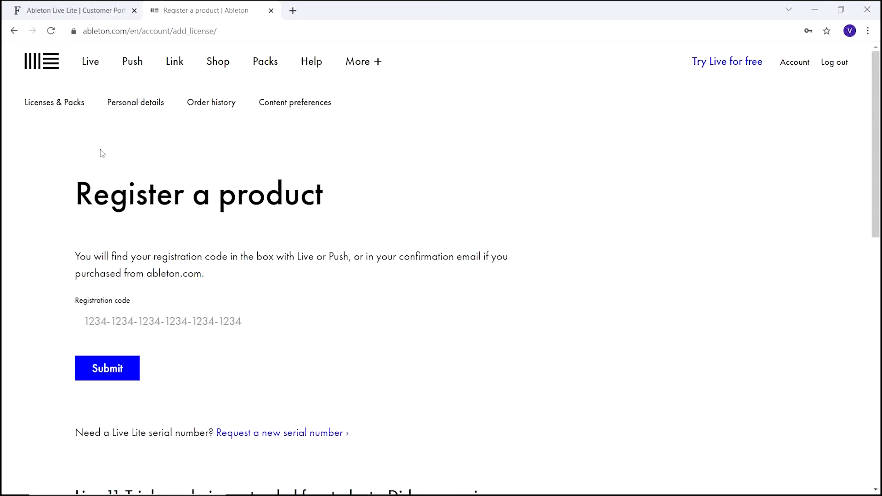
Step: Copy the Live Lite code from the Focusrite tab, paste it into Register a product, and submit
left_click(102, 14)
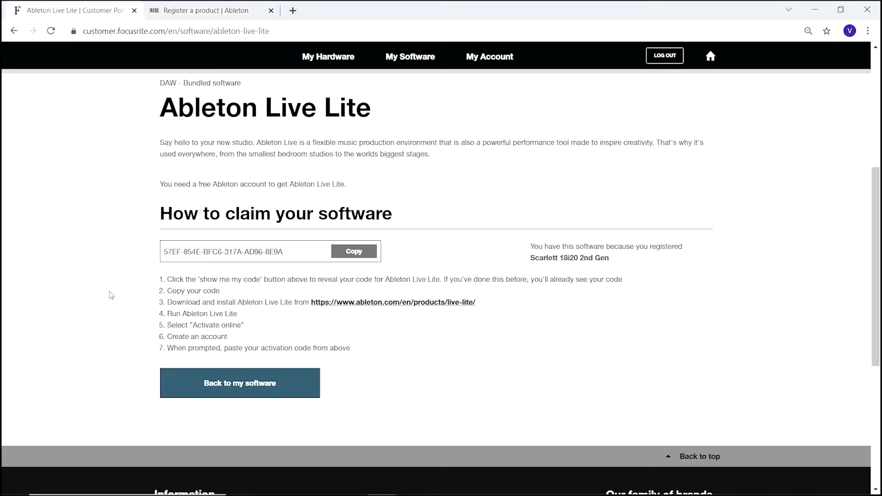
left_click(349, 256)
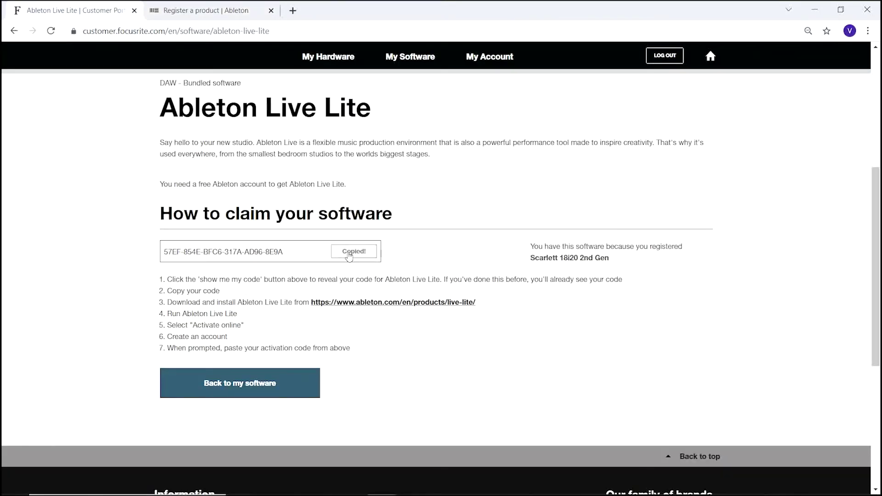
left_click(221, 16)
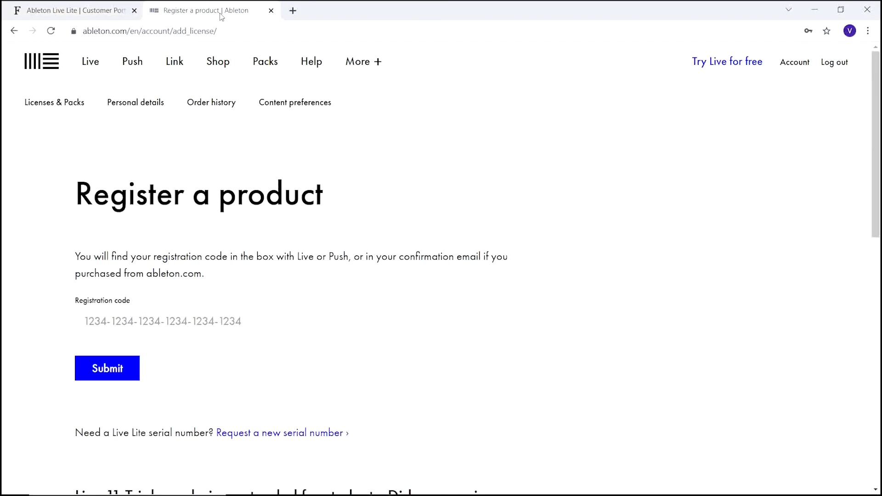
left_click(198, 325)
right_click(197, 324)
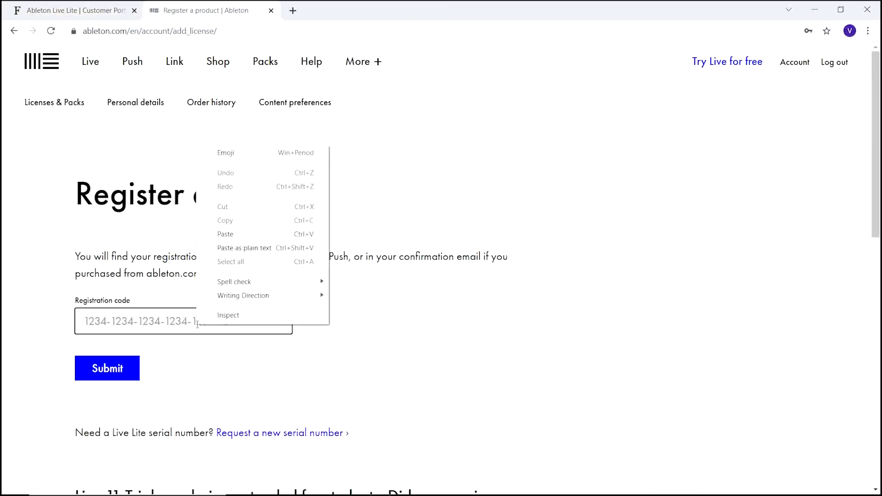
left_click(224, 234)
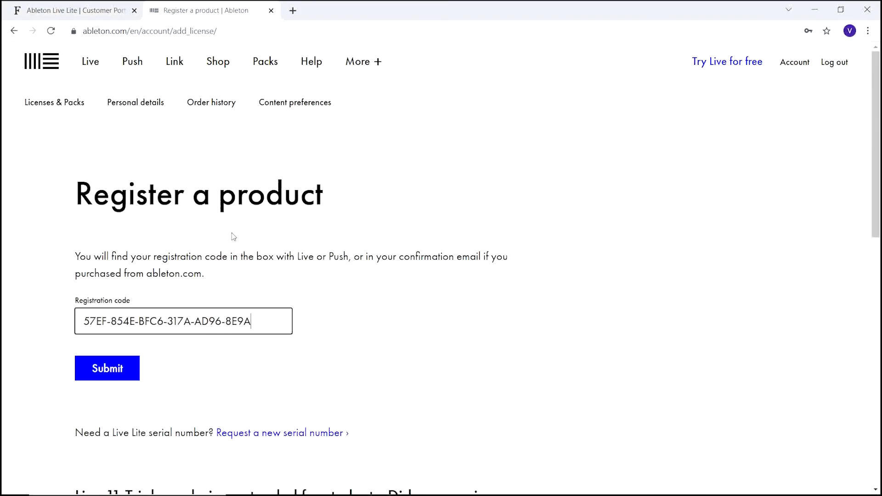
left_click(102, 374)
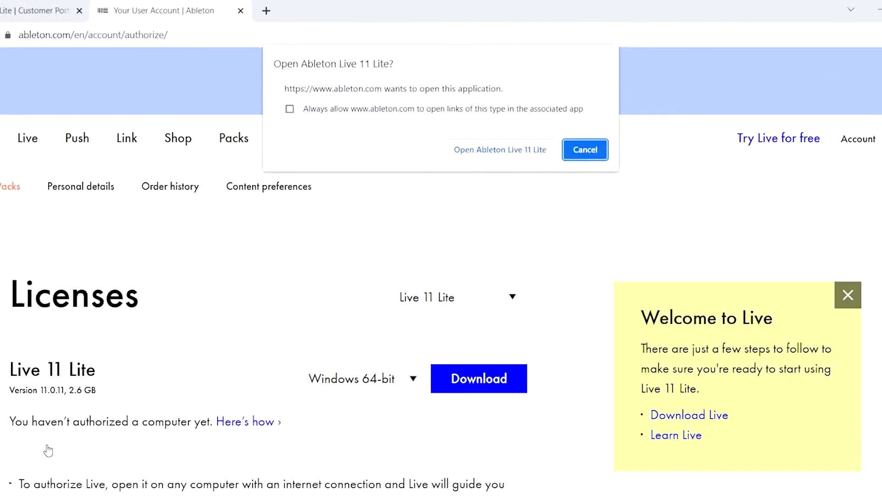
Step: Open Live 11 Lite from the browser prompt and acknowledge the successful authorization message
left_click(535, 156)
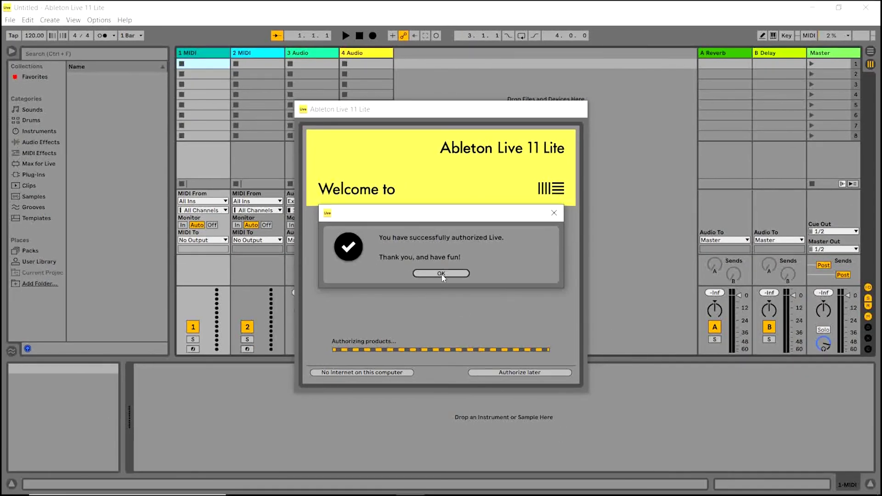
left_click(442, 274)
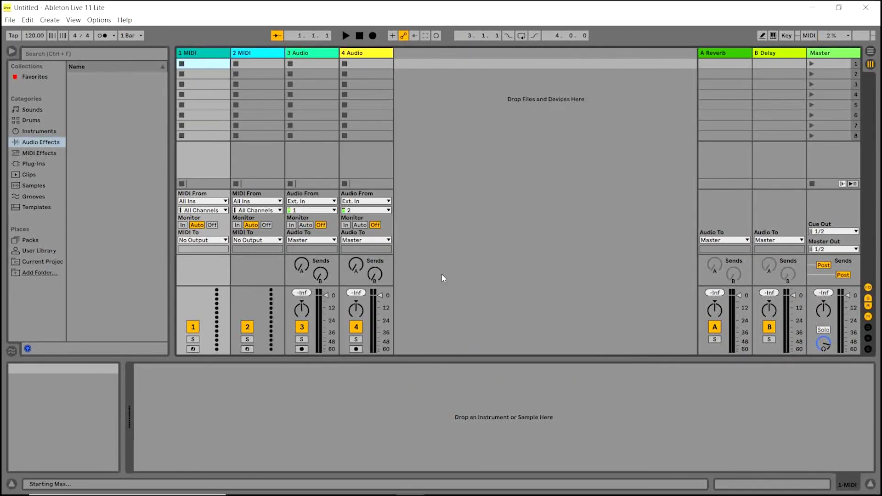